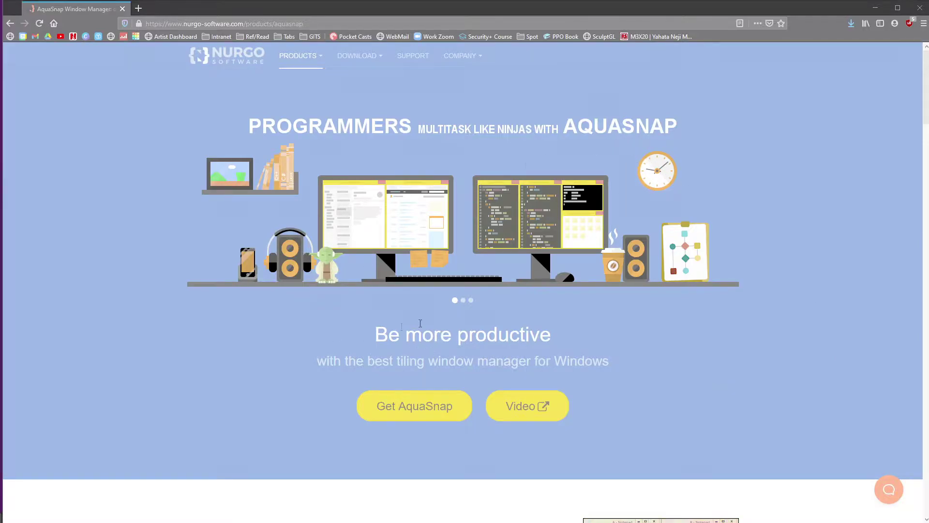
# Scroll the AquaSnap product page past the banner to the Window docking section
pyautogui.scroll(-3, 421, 323)
pyautogui.scroll(-8, 346, 289)
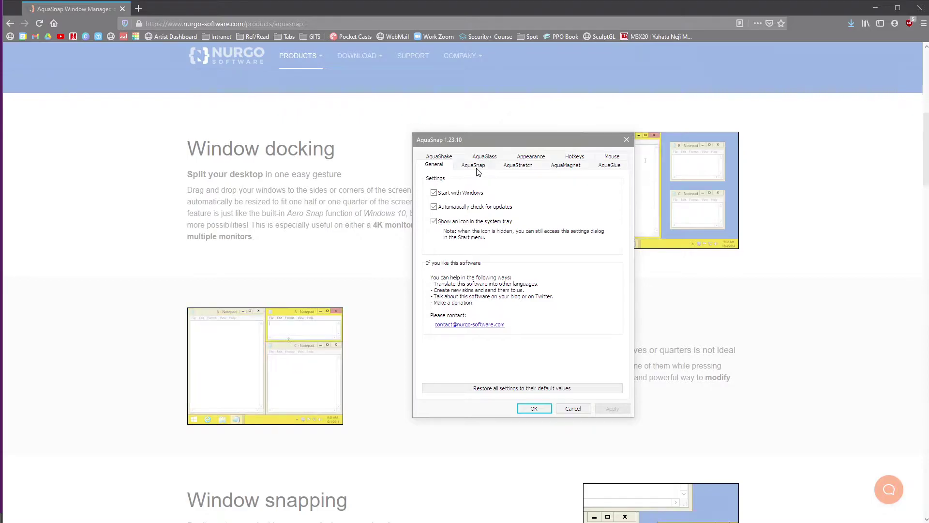
# Turn off and apply the system tray icon, then browse the AquaSnap, AquaStretch, AquaMagnet and AquaGlue pages
pyautogui.click(471, 223)
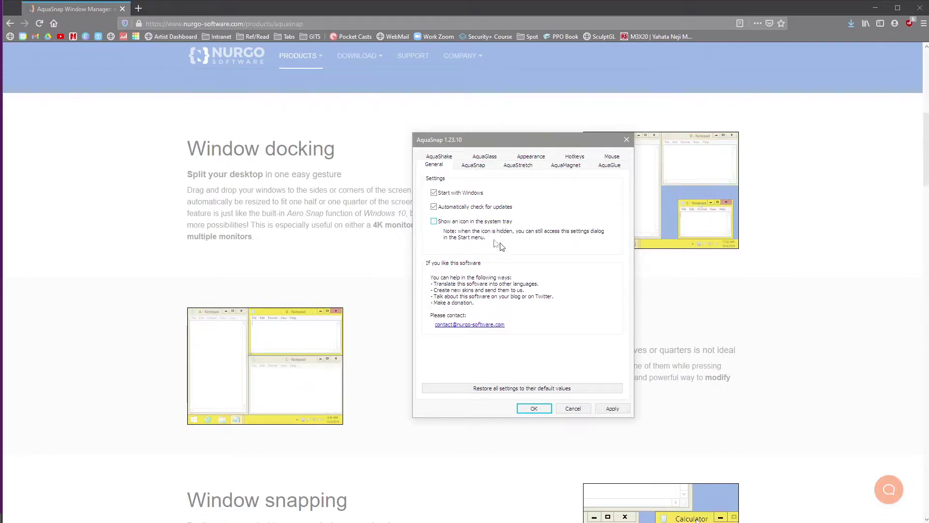
pyautogui.click(612, 409)
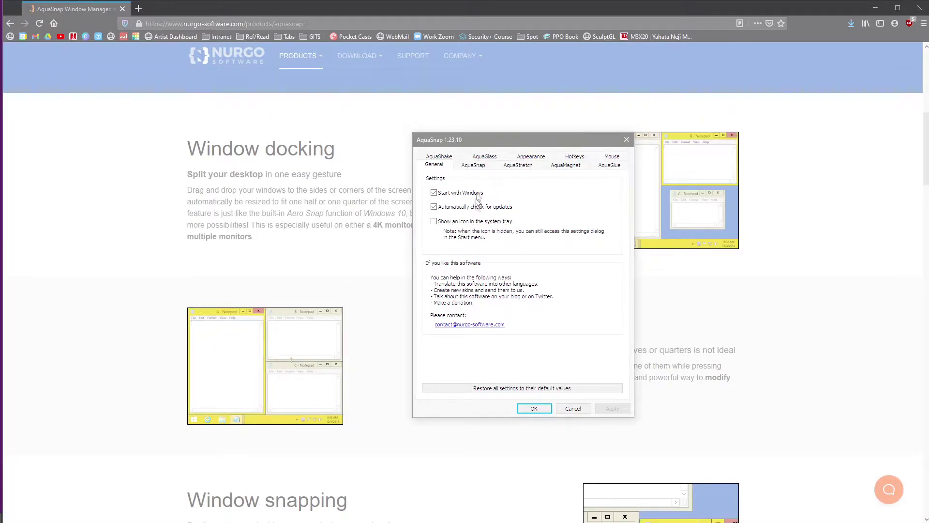
pyautogui.click(470, 168)
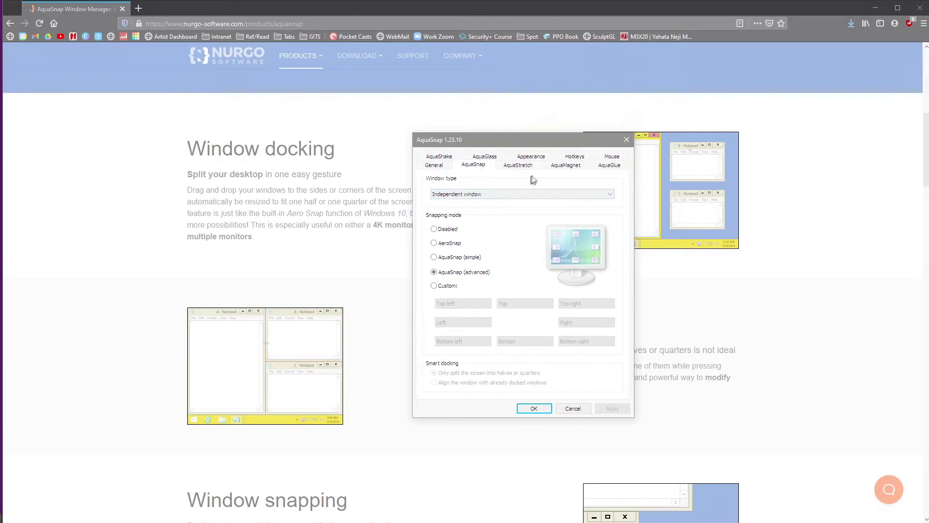
pyautogui.click(513, 167)
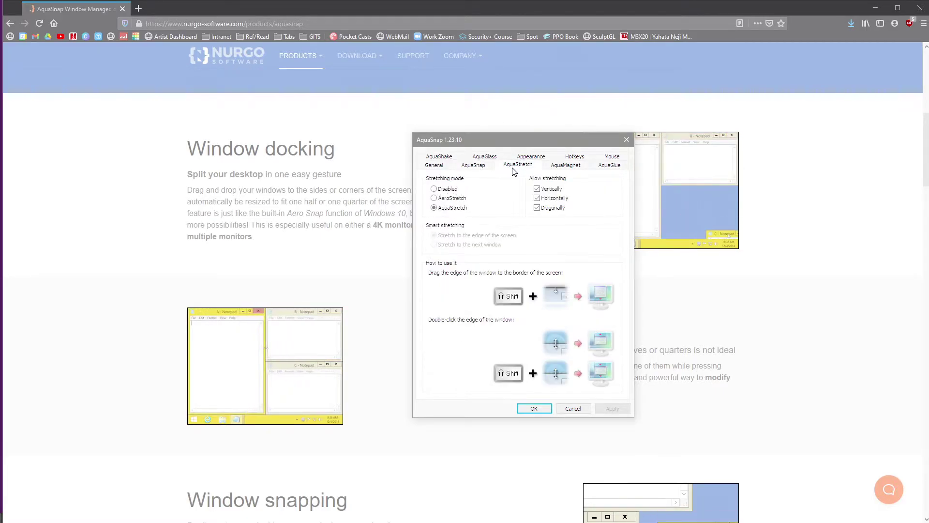
pyautogui.click(572, 167)
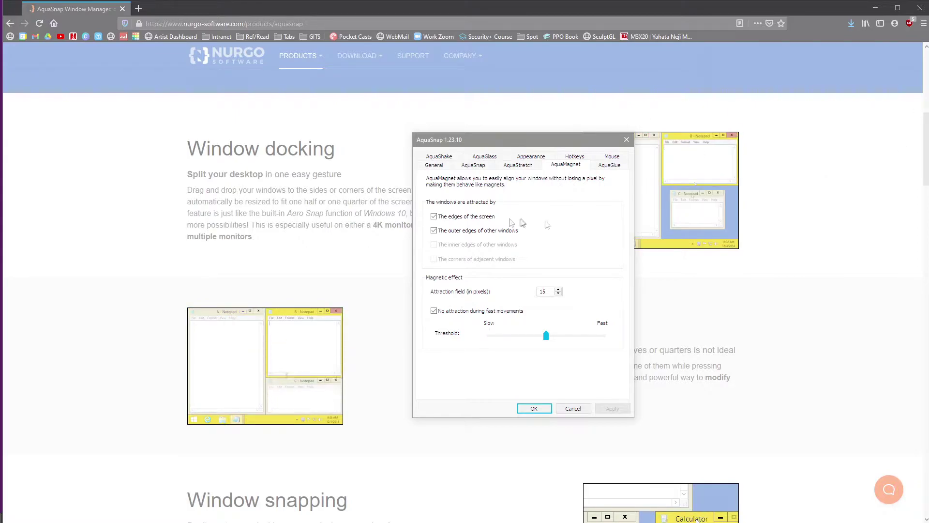
pyautogui.click(610, 165)
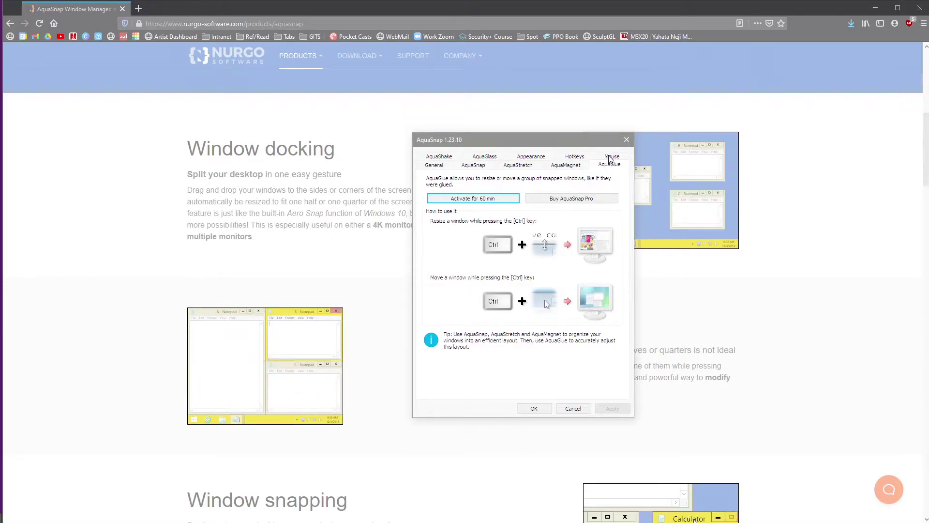
# Browse the Hotkeys, Appearance, AquaGlass and AquaShake pages, ending on the Hotkeys list
pyautogui.click(574, 156)
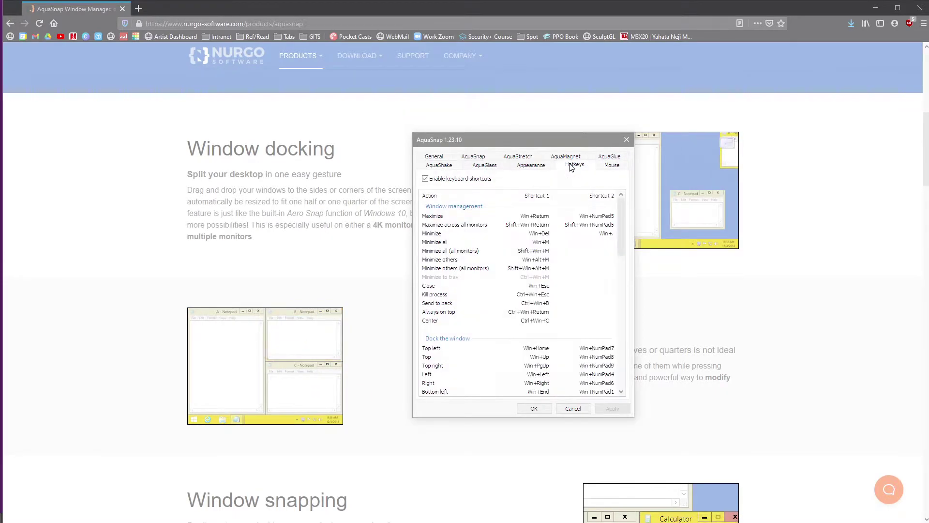
pyautogui.click(531, 166)
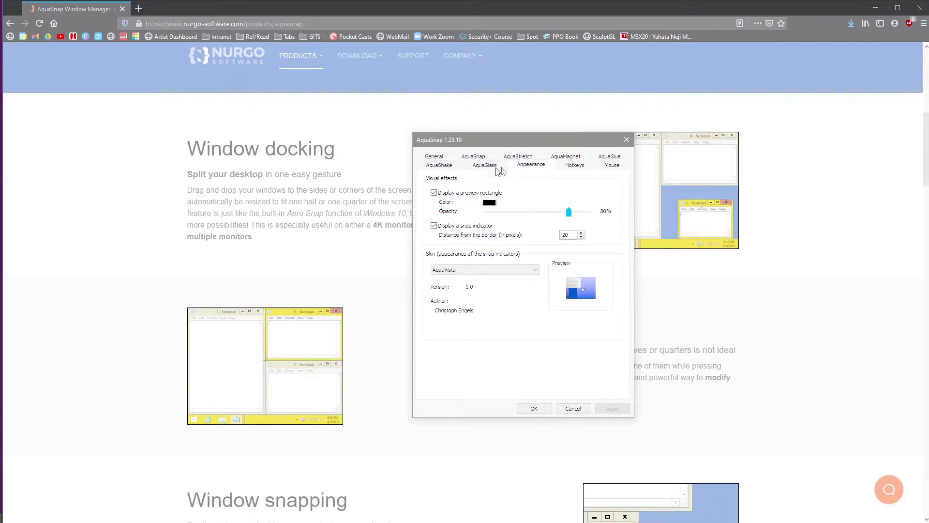
pyautogui.click(473, 167)
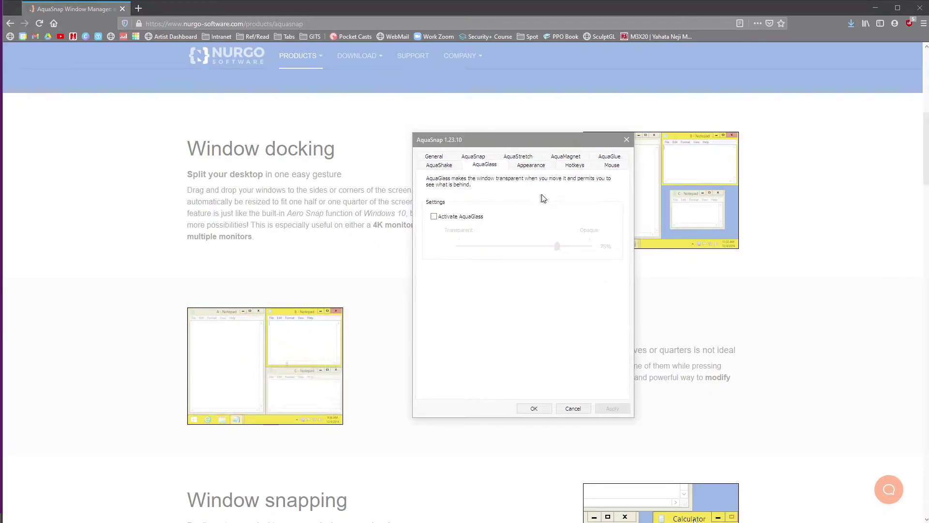
pyautogui.click(440, 166)
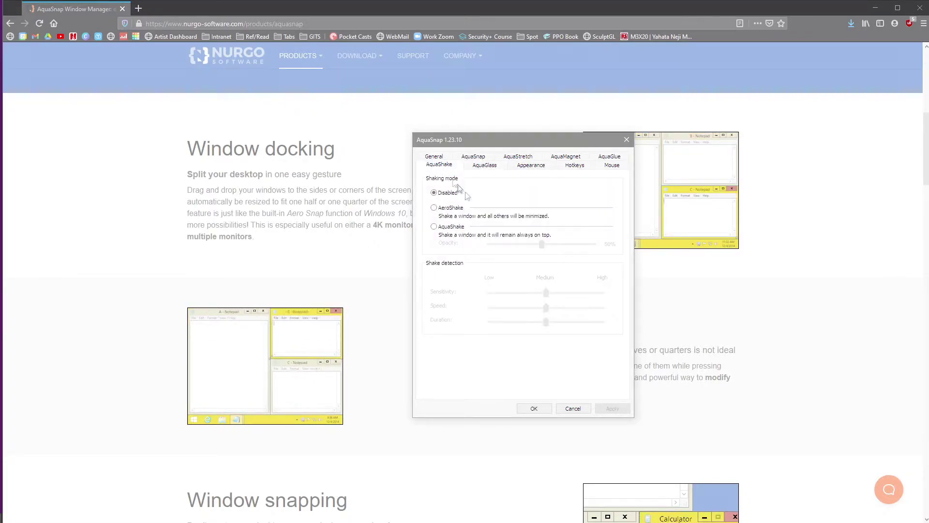
pyautogui.click(529, 166)
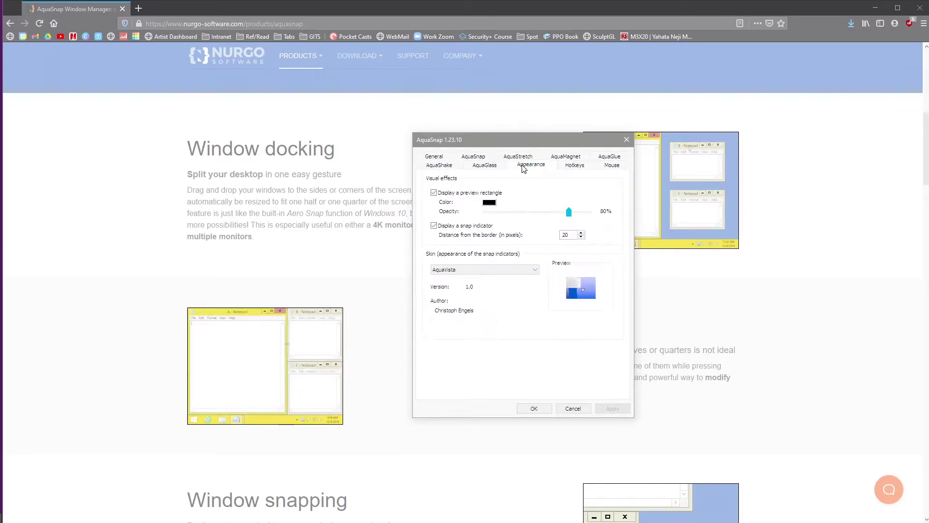
pyautogui.click(575, 166)
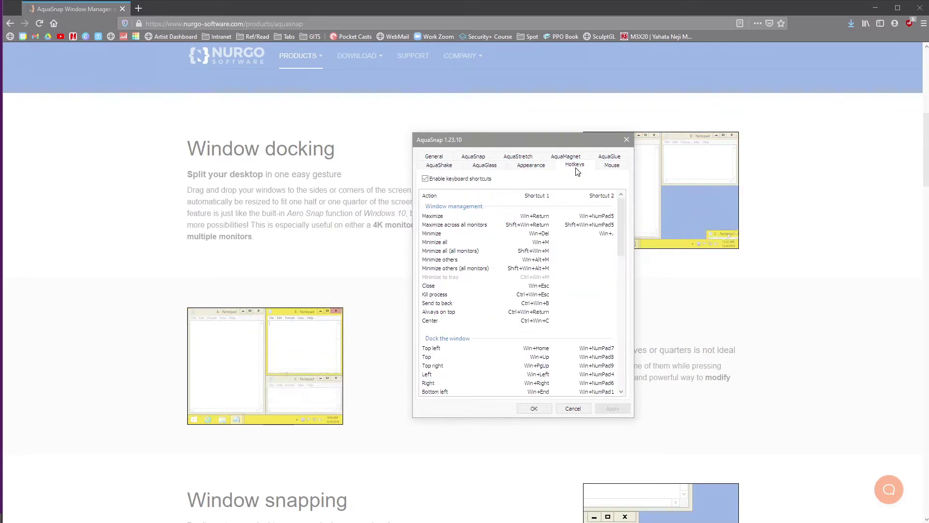
# Select the Always on top hotkey, view the Mouse shortcuts, and move the dialog right
pyautogui.click(439, 312)
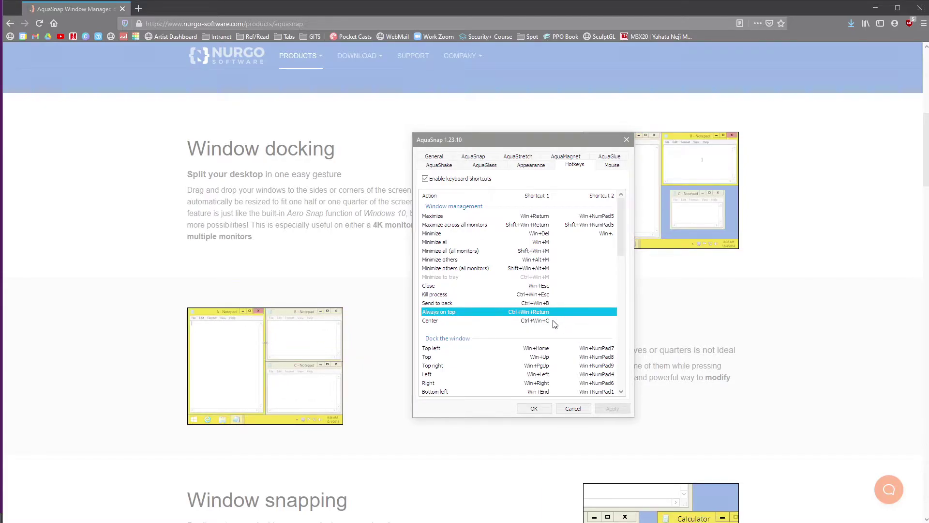
pyautogui.scroll(-12, 555, 322)
pyautogui.scroll(12, 555, 323)
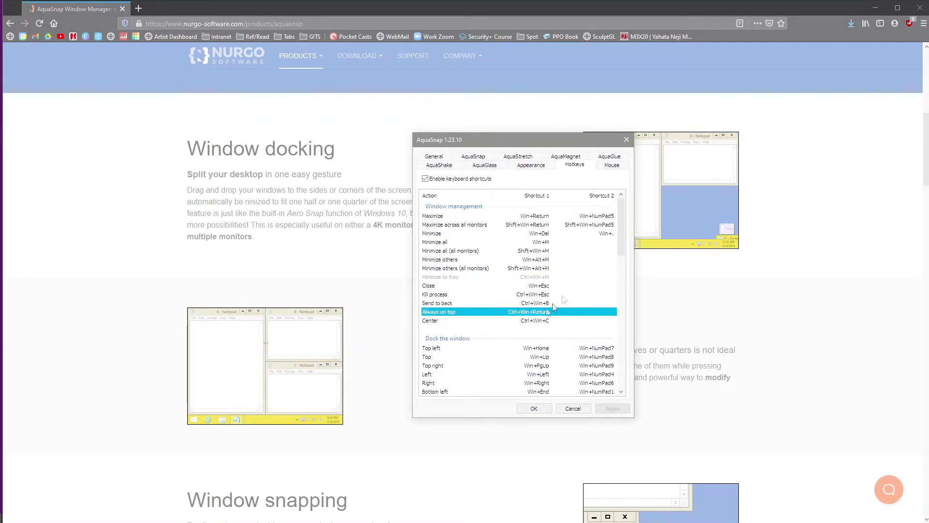
pyautogui.click(611, 166)
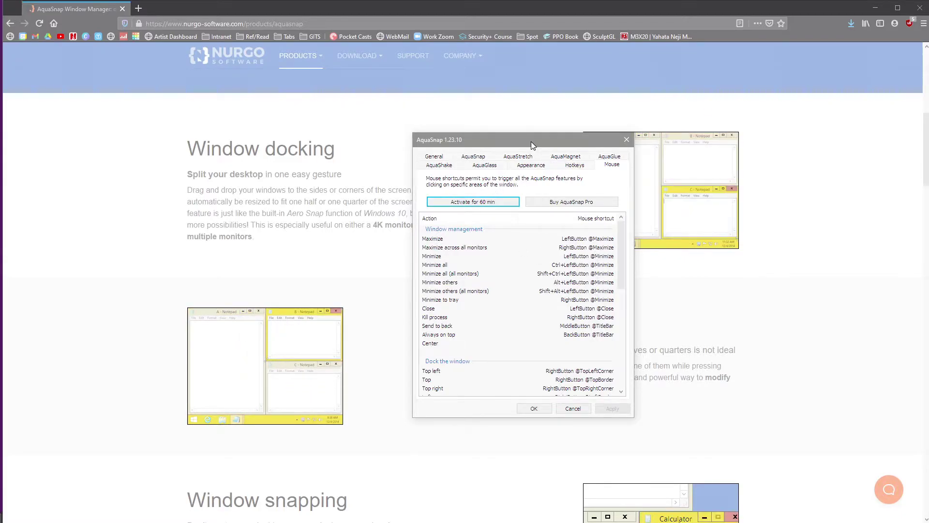
pyautogui.moveTo(530, 142); pyautogui.dragTo(677, 141)
# Open a new File Explorer window with Win+E, shift it left, and return to Quick access
pyautogui.press('super+e')
pyautogui.moveTo(691, 72); pyautogui.dragTo(571, 72)
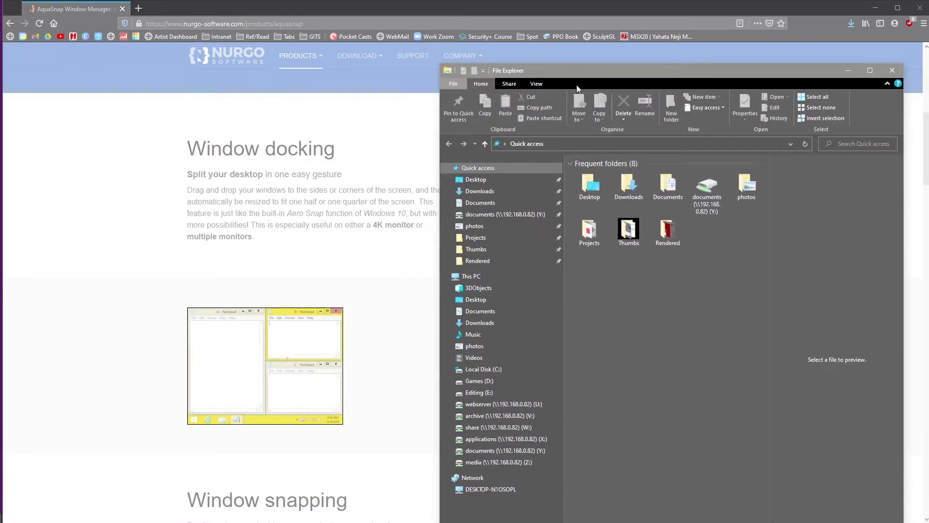
pyautogui.moveTo(583, 73); pyautogui.dragTo(519, 65)
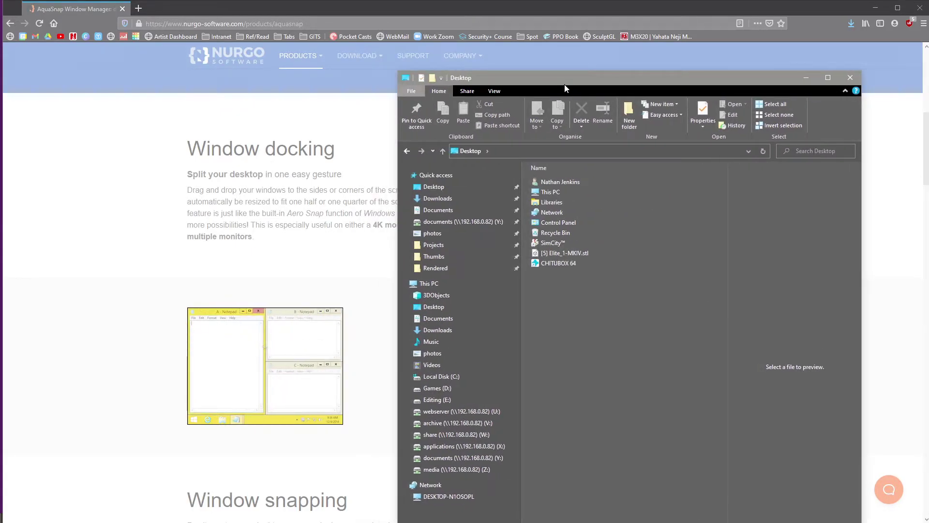
pyautogui.click(407, 151)
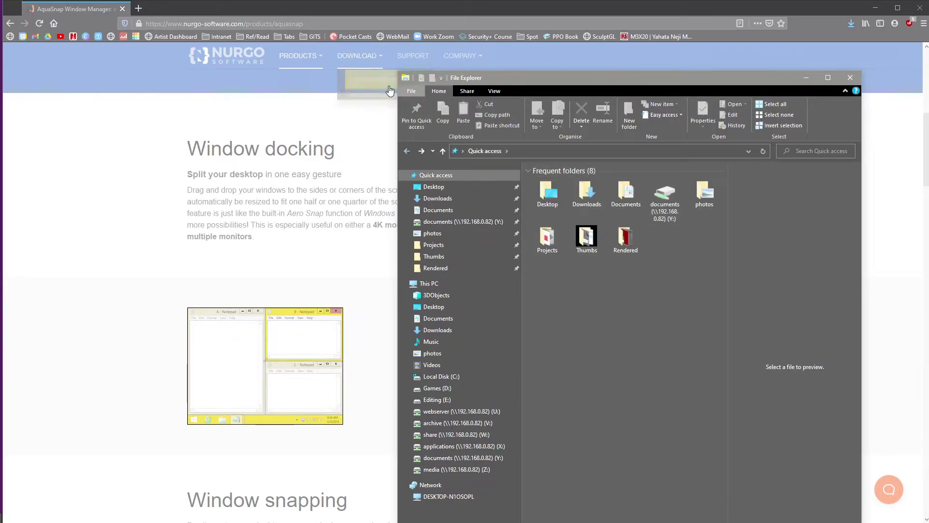
# Dock one Explorer window upper left, bring a second in on the right, and close AquaSnap settings
pyautogui.moveTo(402, 74); pyautogui.dragTo(435, 224)
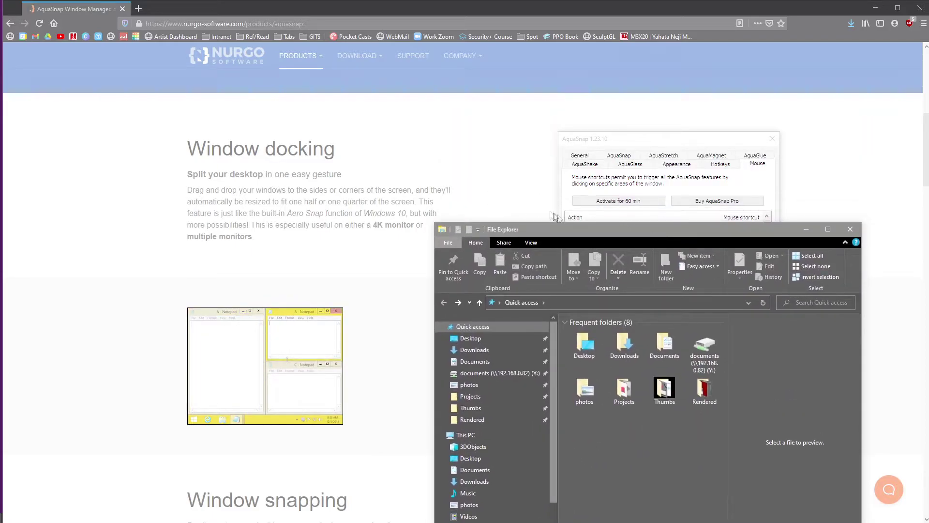
pyautogui.moveTo(611, 235); pyautogui.dragTo(221, 111)
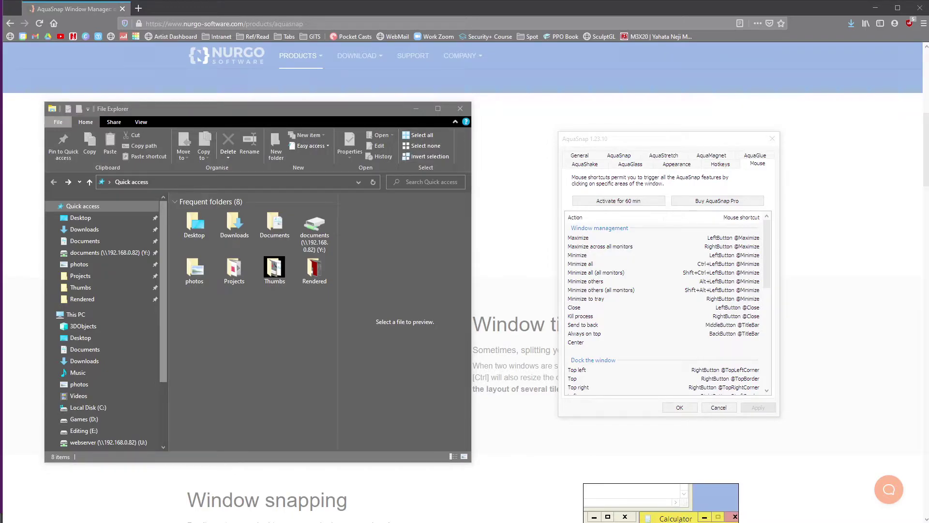
pyautogui.moveTo(928, 194); pyautogui.dragTo(601, 109)
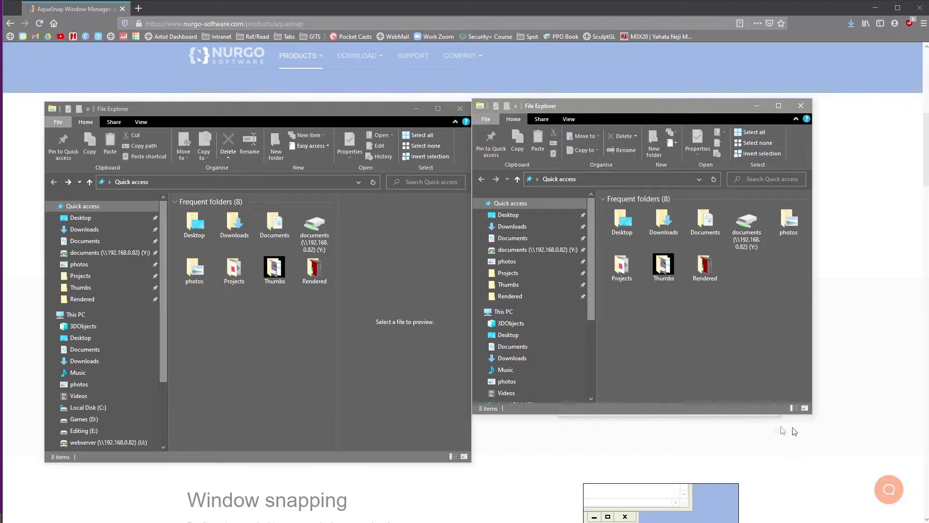
pyautogui.click(687, 415)
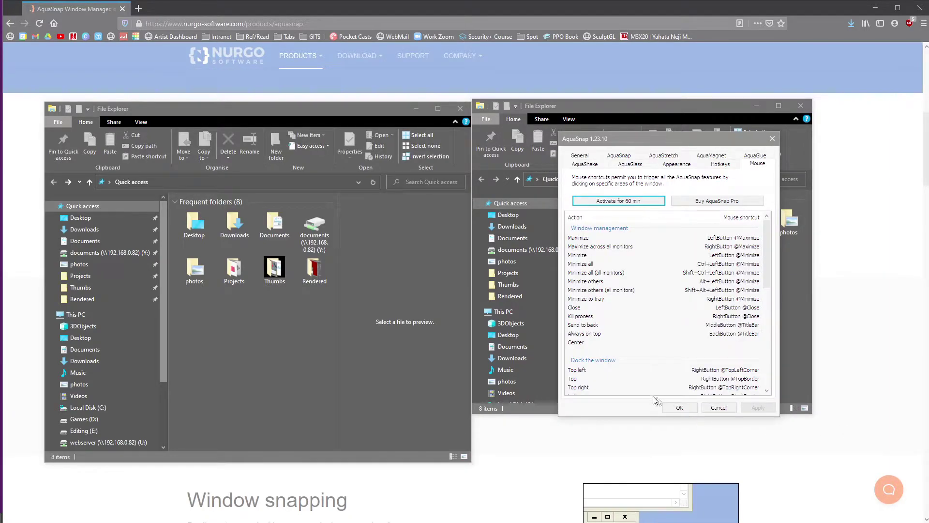
pyautogui.click(772, 138)
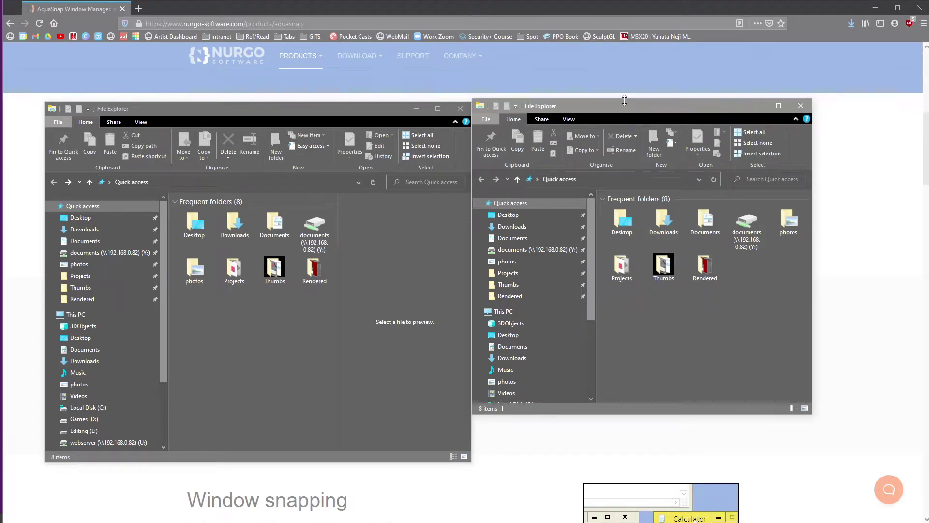
# Shorten the right Explorer window to the top quarter and place a third window lower right
pyautogui.moveTo(625, 99); pyautogui.dragTo(643, 111)
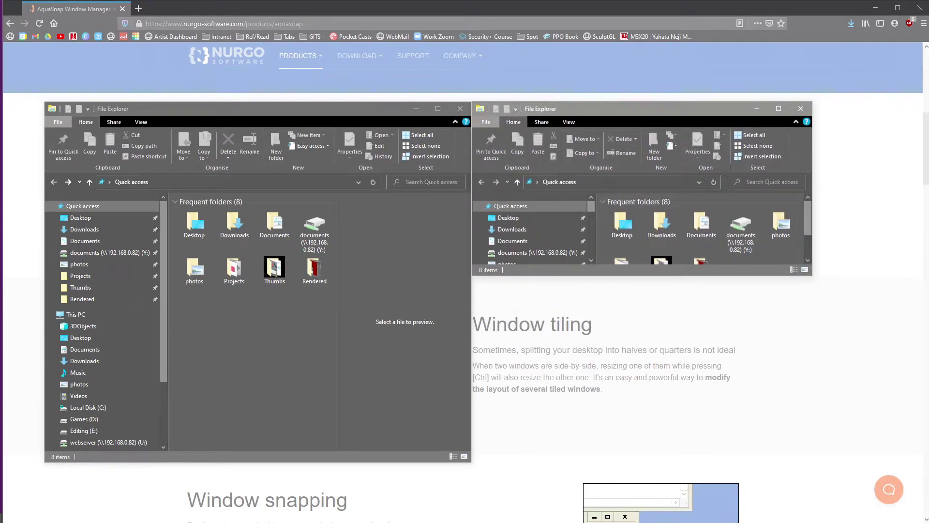
pyautogui.hotkey('ctrl', 'n')
pyautogui.moveTo(904, 326); pyautogui.dragTo(684, 296)
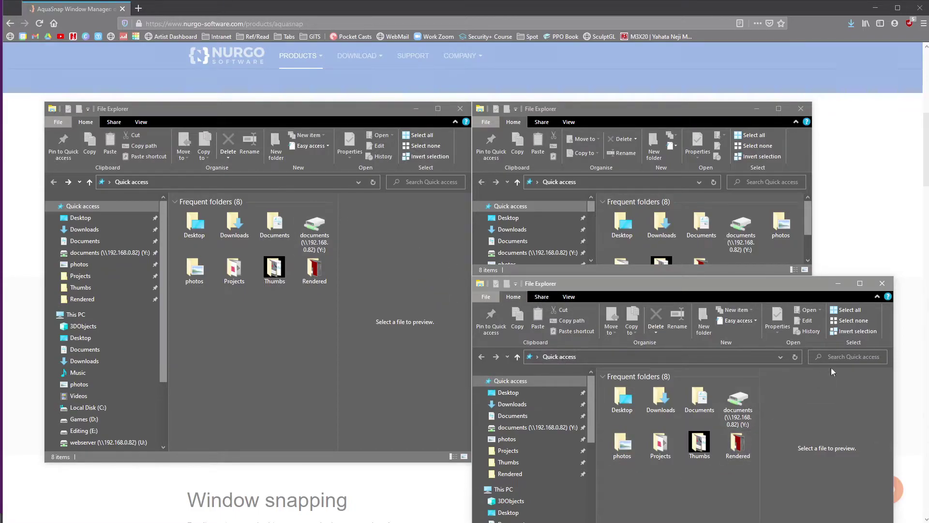
# Resize the third Explorer window narrower and line it up beneath the upper-right window
pyautogui.moveTo(820, 275)
pyautogui.mouseDown()
pyautogui.moveTo(820, 397)
pyautogui.moveTo(817, 275)
pyautogui.mouseUp()
pyautogui.moveTo(894, 349); pyautogui.dragTo(835, 329)
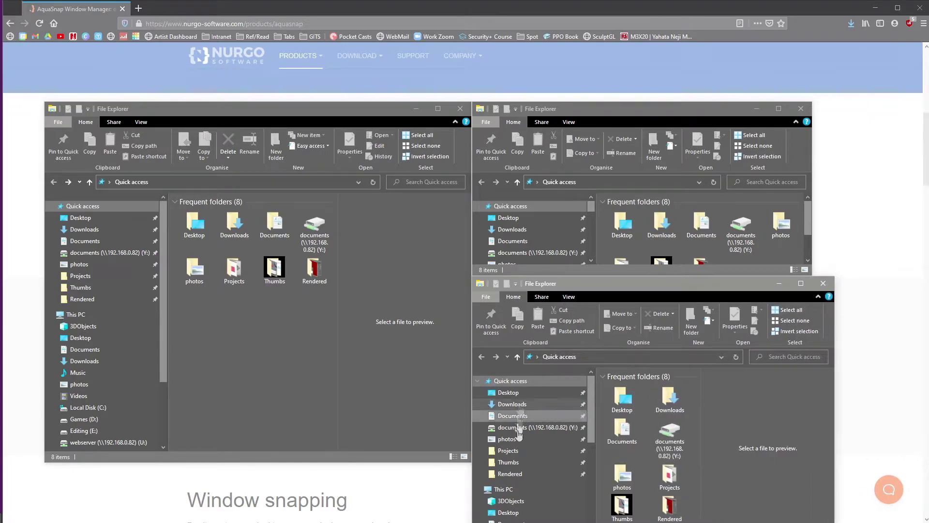
pyautogui.moveTo(628, 284); pyautogui.dragTo(626, 237)
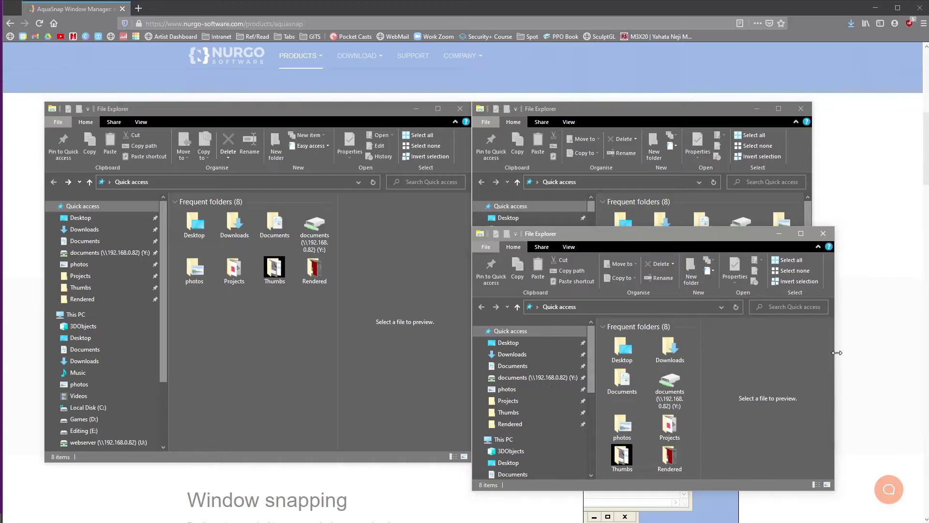
pyautogui.moveTo(837, 353); pyautogui.dragTo(852, 238)
pyautogui.moveTo(728, 241); pyautogui.dragTo(732, 290)
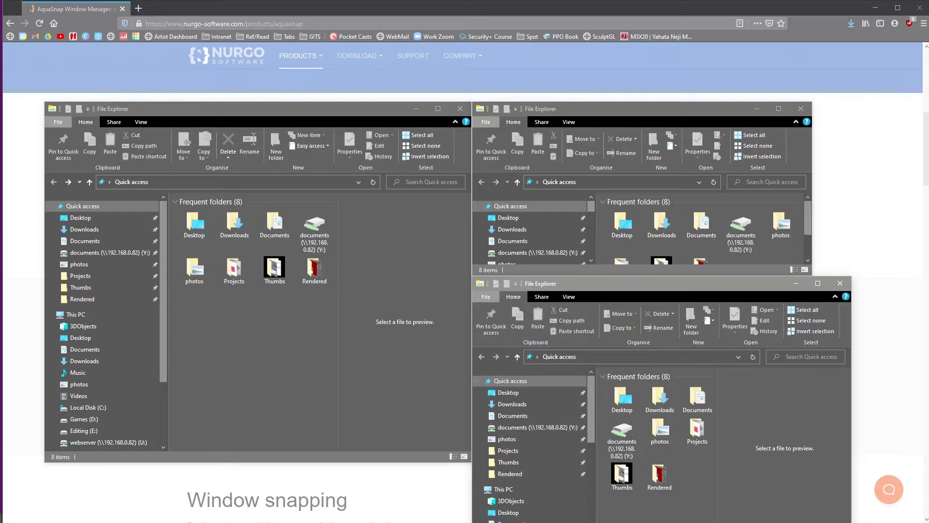
# Move the third Explorer window up over the upper-right one's lower half, then nudge it right
pyautogui.moveTo(623, 292); pyautogui.dragTo(616, 232)
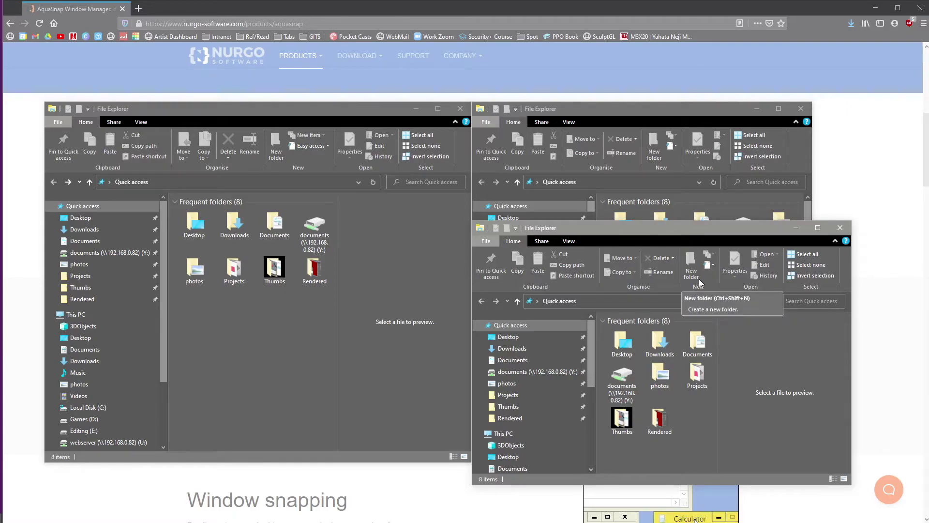
pyautogui.moveTo(732, 234)
pyautogui.mouseDown()
pyautogui.moveTo(787, 258)
pyautogui.moveTo(733, 230)
pyautogui.mouseUp()
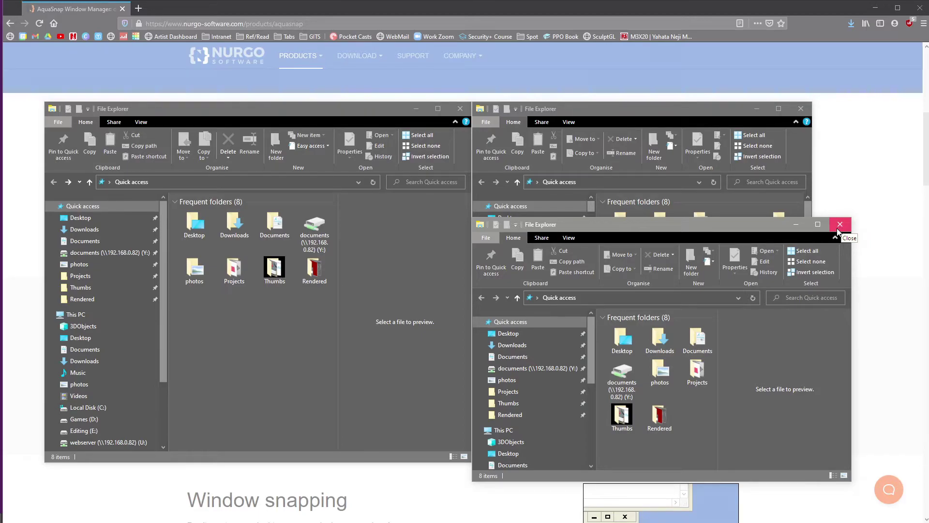
# Bring Firefox forward at the Window docking section, then switch the Explorer windows back in front
pyautogui.click(427, 10)
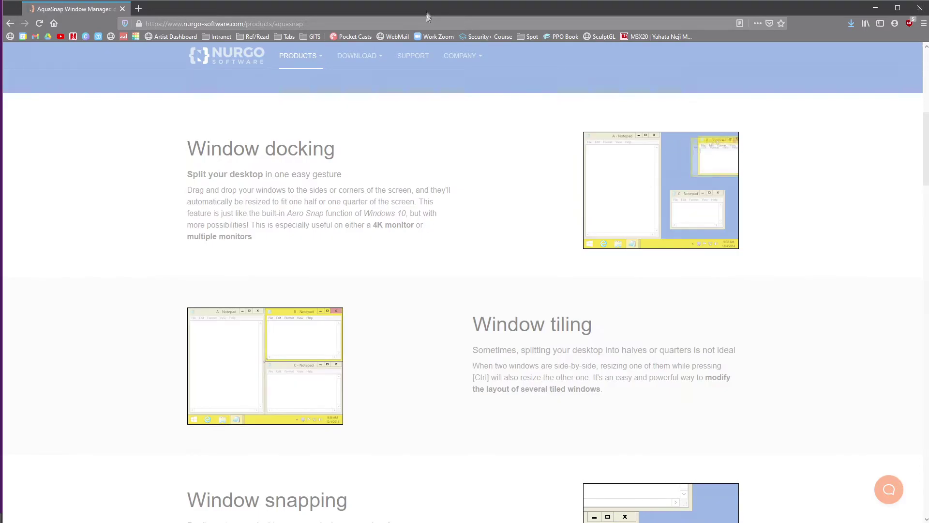
pyautogui.scroll(-2, 504, 266)
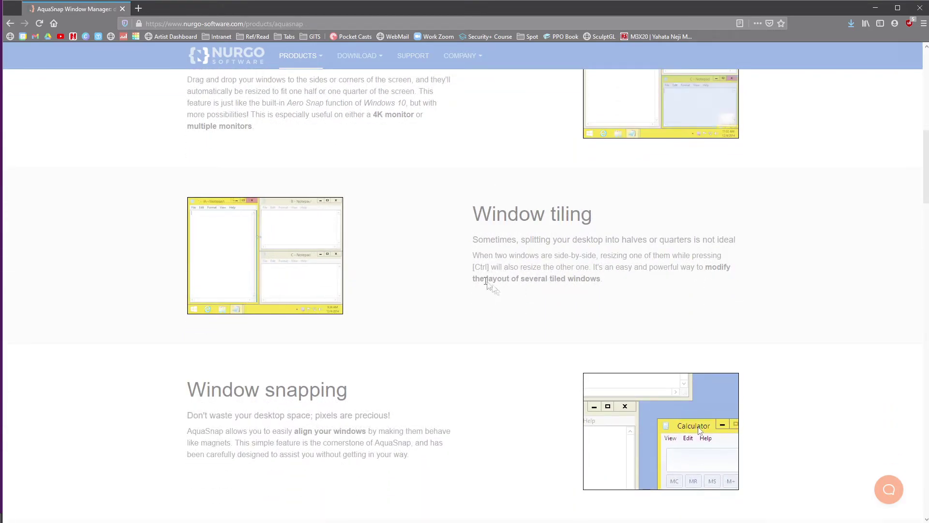
pyautogui.scroll(1, 474, 284)
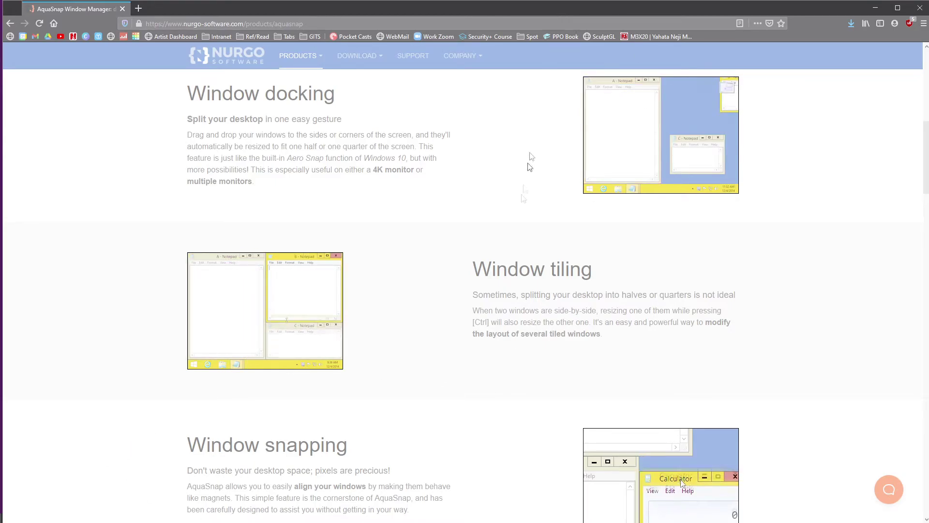
pyautogui.hotkey('alt', 'Tab')
pyautogui.hotkey('ctrl', 'n')
pyautogui.hotkey('ctrl', 'n')
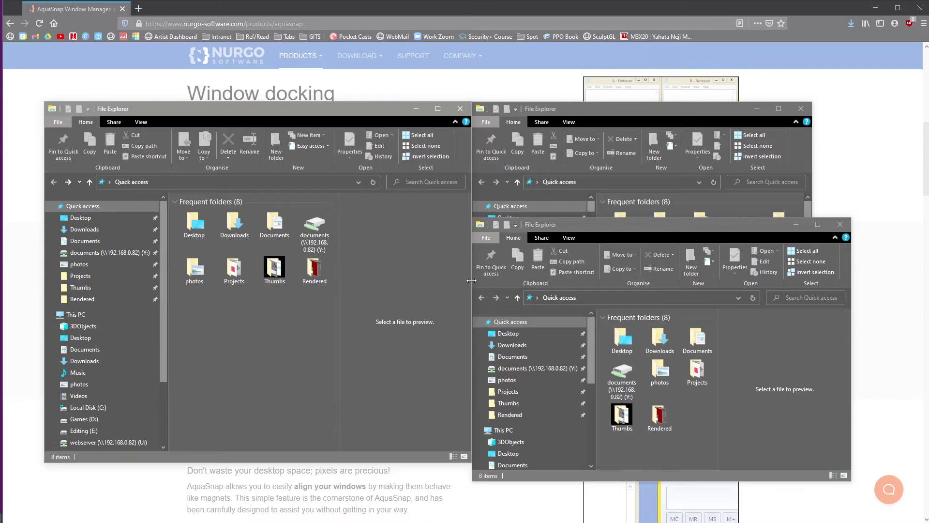
# Adjust the shared border between tiled windows, then pull the left Explorer window out and dock it full-screen
pyautogui.moveTo(471, 280)
pyautogui.mouseDown()
pyautogui.moveTo(540, 280)
pyautogui.moveTo(462, 282)
pyautogui.moveTo(470, 285)
pyautogui.mouseUp()
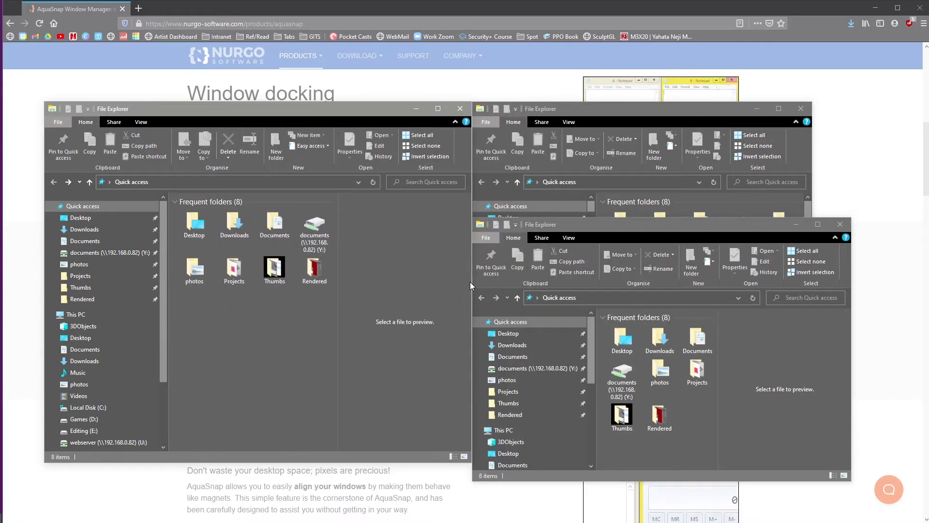
pyautogui.moveTo(471, 286)
pyautogui.mouseDown()
pyautogui.moveTo(500, 286)
pyautogui.moveTo(451, 289)
pyautogui.moveTo(472, 289)
pyautogui.mouseUp()
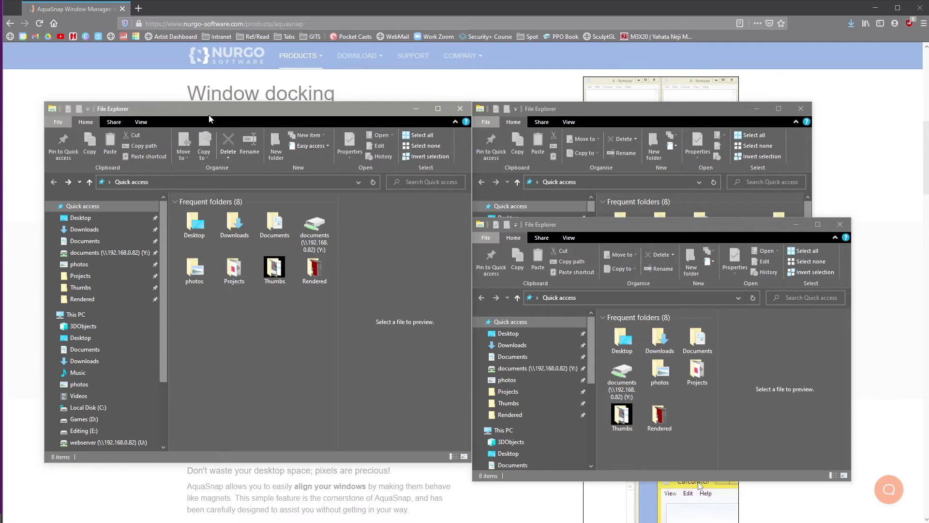
pyautogui.moveTo(208, 115); pyautogui.dragTo(457, 203)
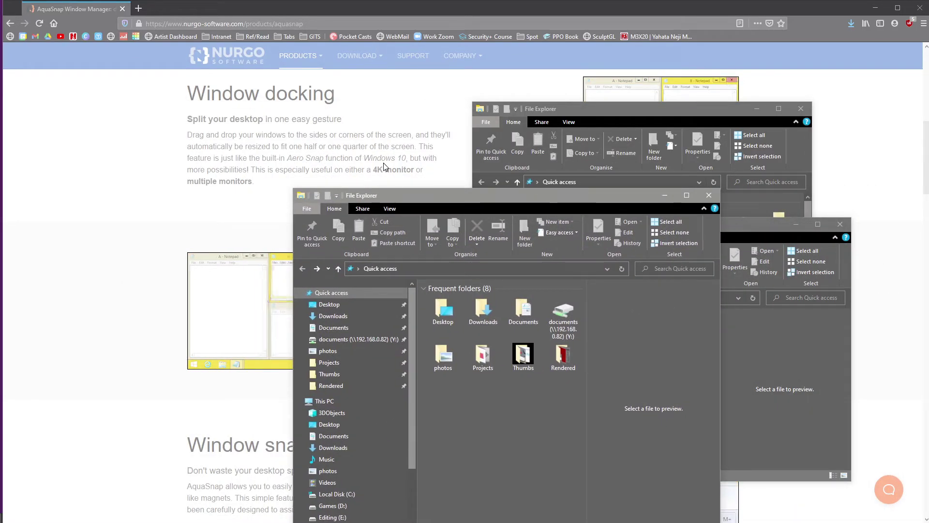
pyautogui.moveTo(443, 197); pyautogui.dragTo(4, 3)
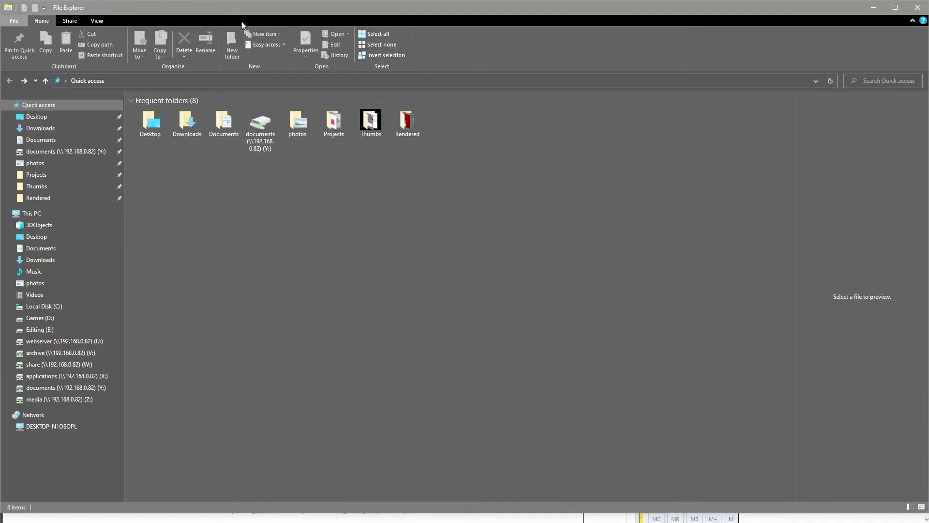
# Restore the full-screen Explorer window to normal size and dock it into the bottom-left corner
pyautogui.moveTo(363, 7); pyautogui.dragTo(240, 522)
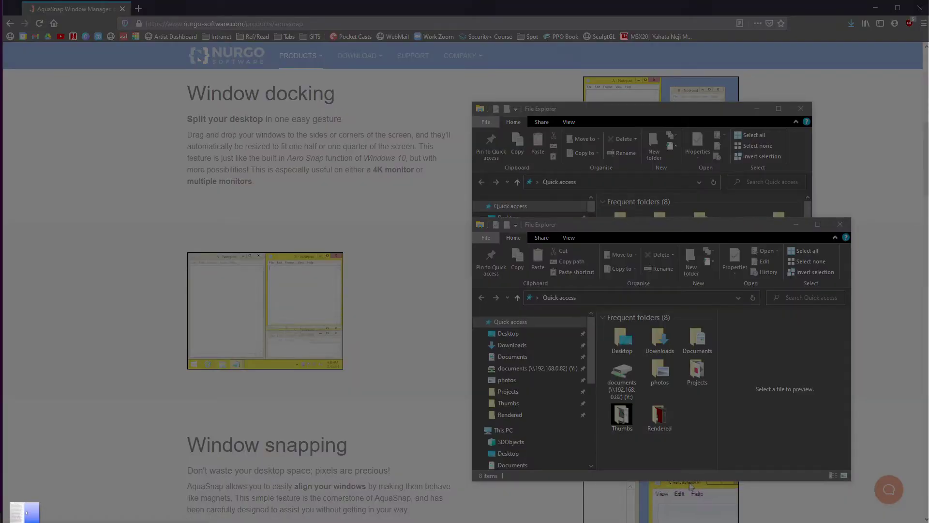
pyautogui.moveTo(27, 513); pyautogui.dragTo(2, 518)
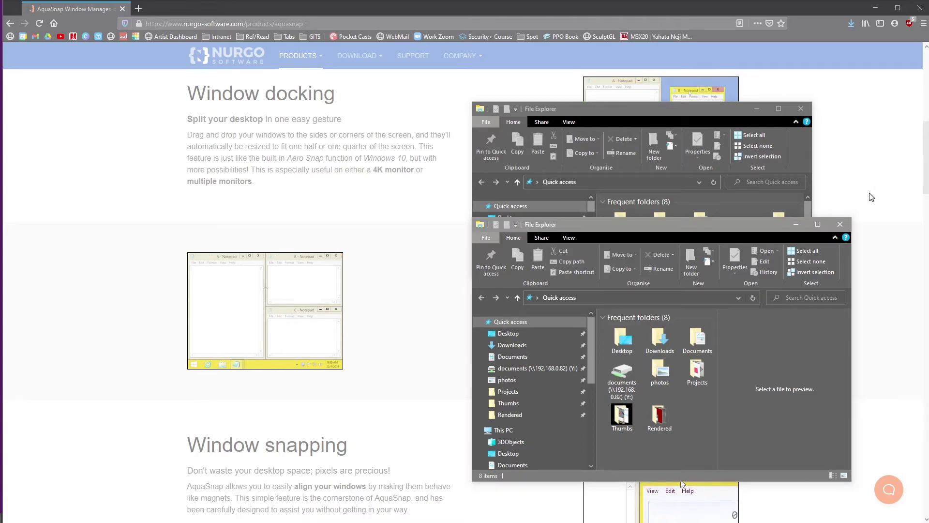
# Close both Explorer windows and scroll the AquaSnap page to the Keyboard shortcuts and TidyTabs sections
pyautogui.click(841, 225)
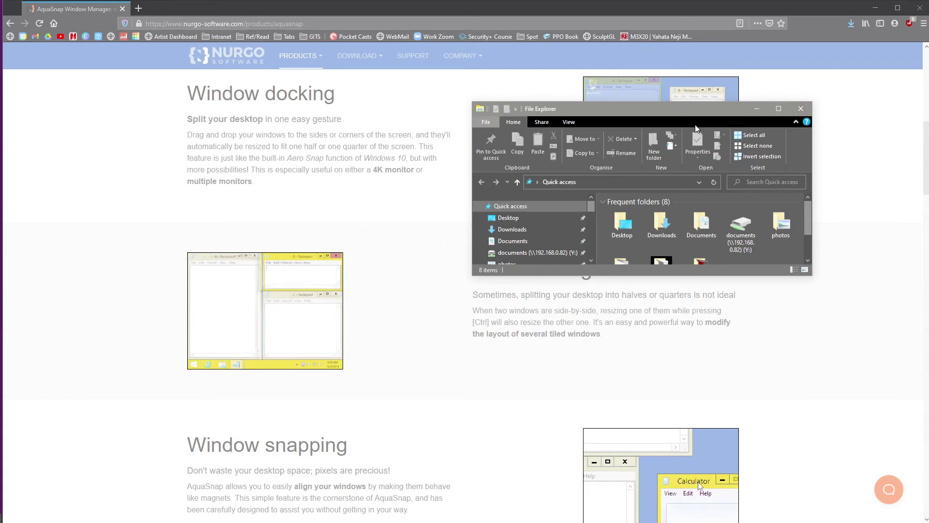
pyautogui.click(801, 110)
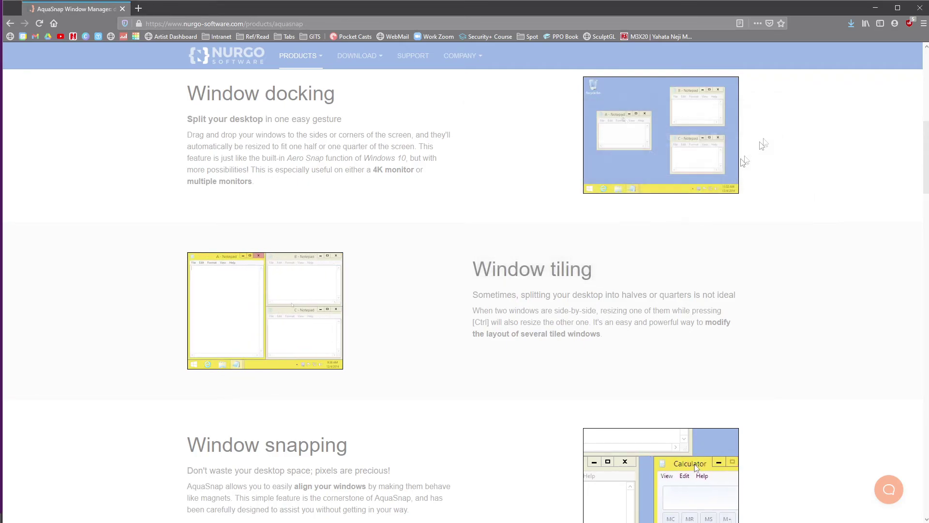
pyautogui.scroll(-7, 516, 270)
pyautogui.scroll(-3, 518, 257)
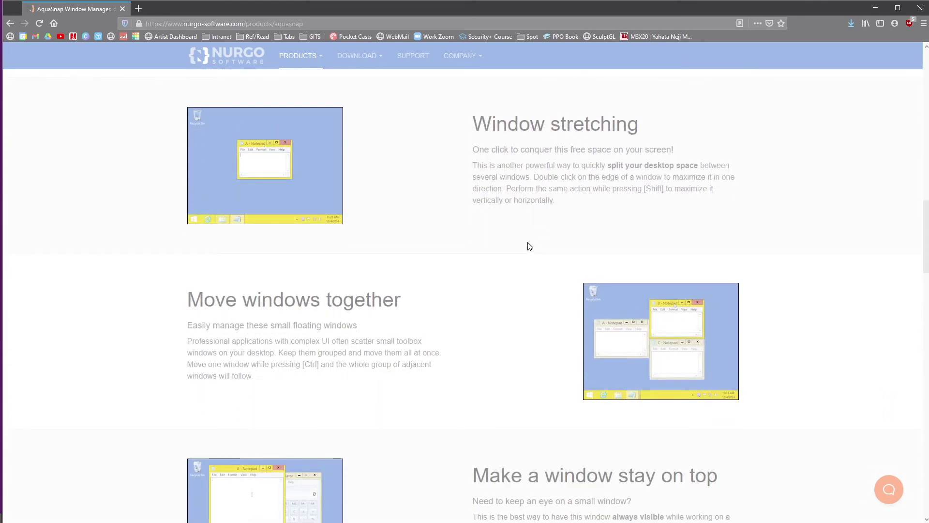
pyautogui.scroll(-8, 530, 246)
pyautogui.scroll(-3, 530, 244)
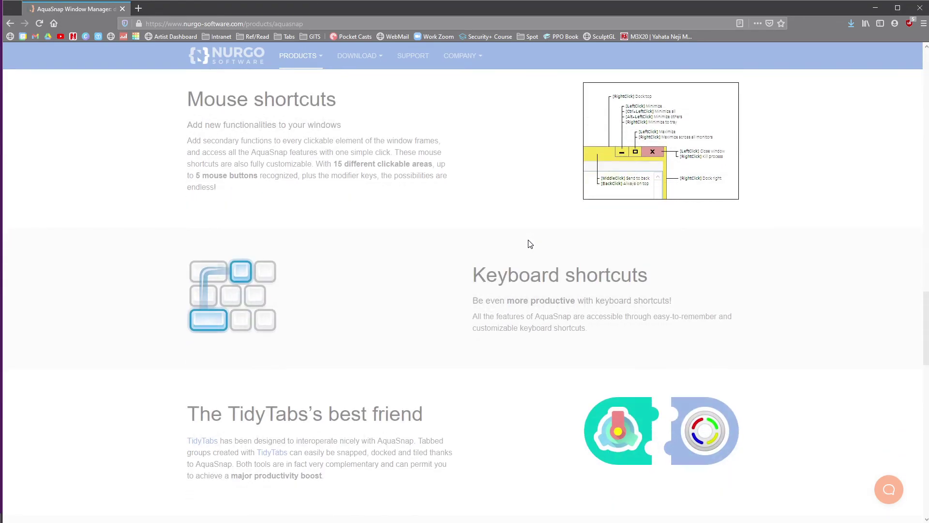
pyautogui.scroll(-12, 531, 244)
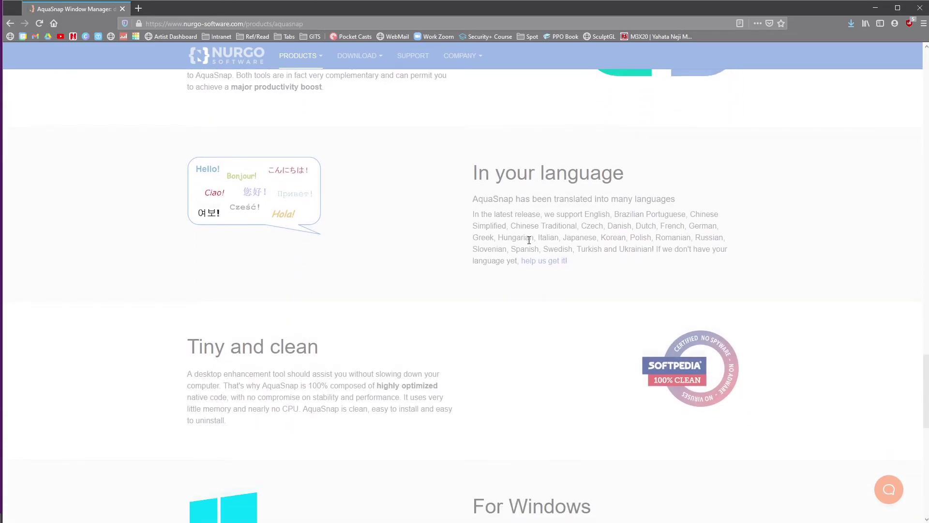
pyautogui.scroll(-3, 531, 243)
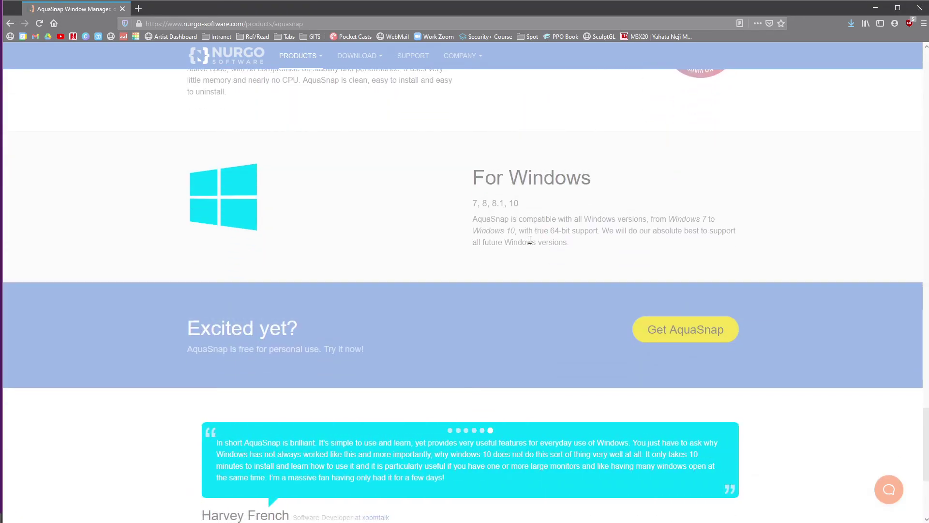
pyautogui.scroll(-4, 530, 240)
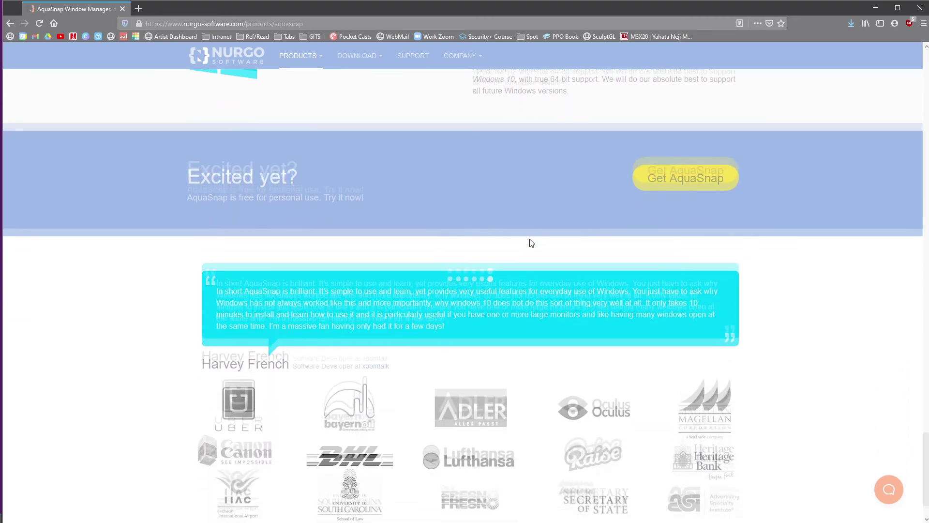
pyautogui.scroll(20, 528, 237)
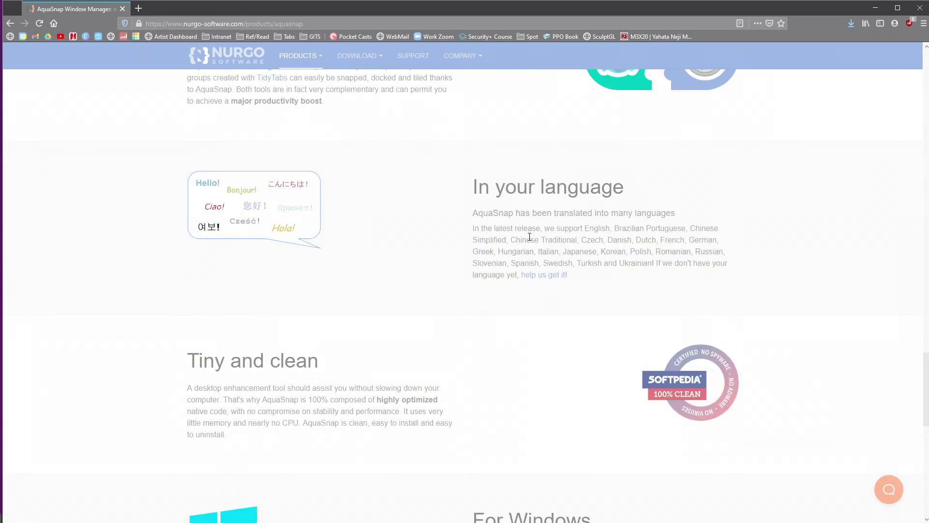
pyautogui.scroll(-7, 535, 245)
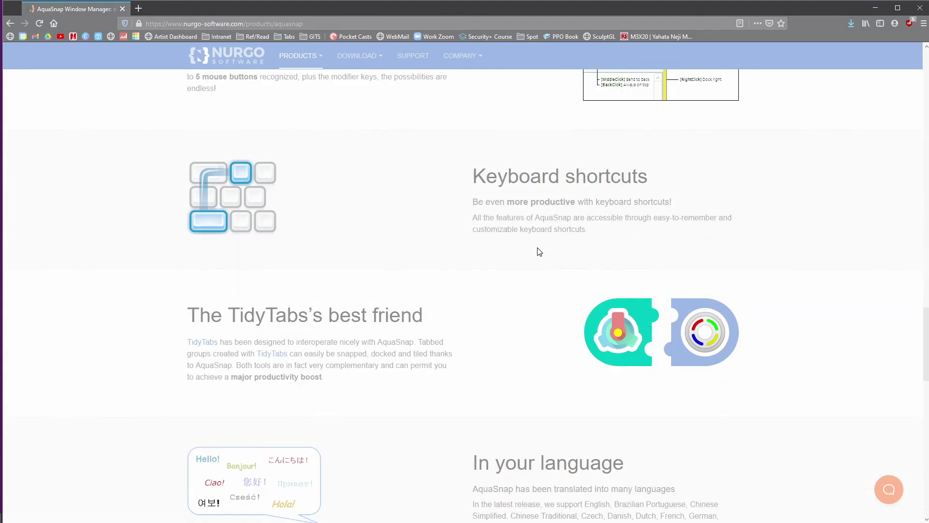